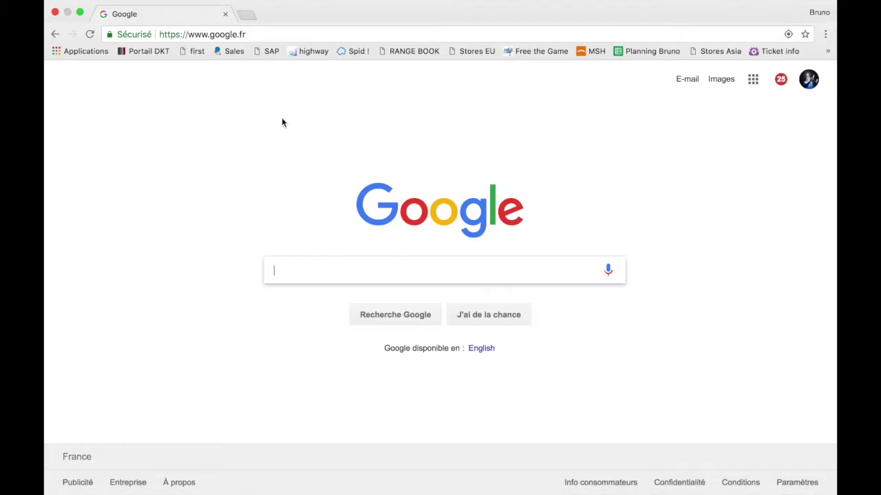
Search Google for 'garmin base camp' using the suggestion under 'garmin base'.
{"action": "type", "text": "garmin base"}
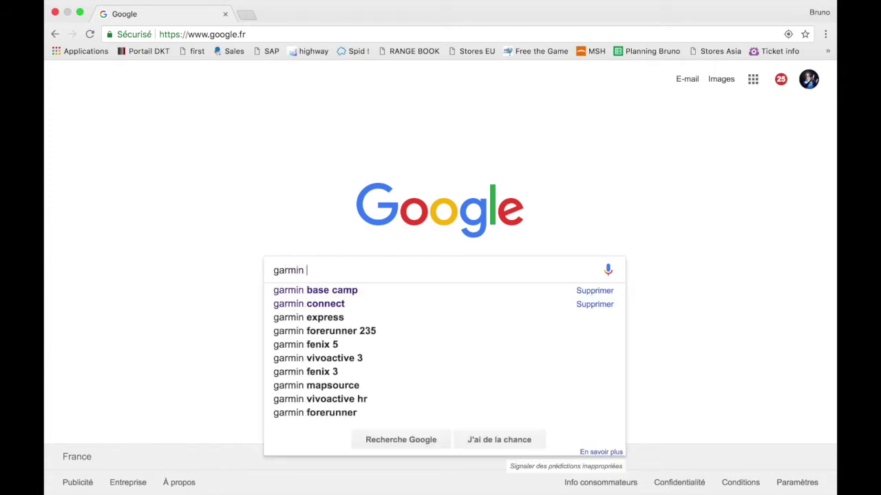
{"action": "left_click", "coordinate": [294, 290]}
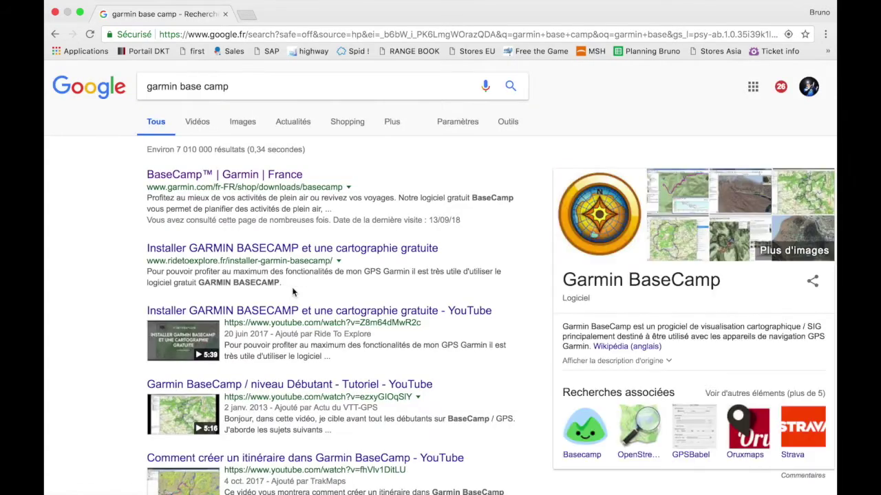
Open the 'BaseCamp™ | Garmin | France' page and download BaseCamp 4.7.0 for Mac.
{"action": "left_click", "coordinate": [198, 176]}
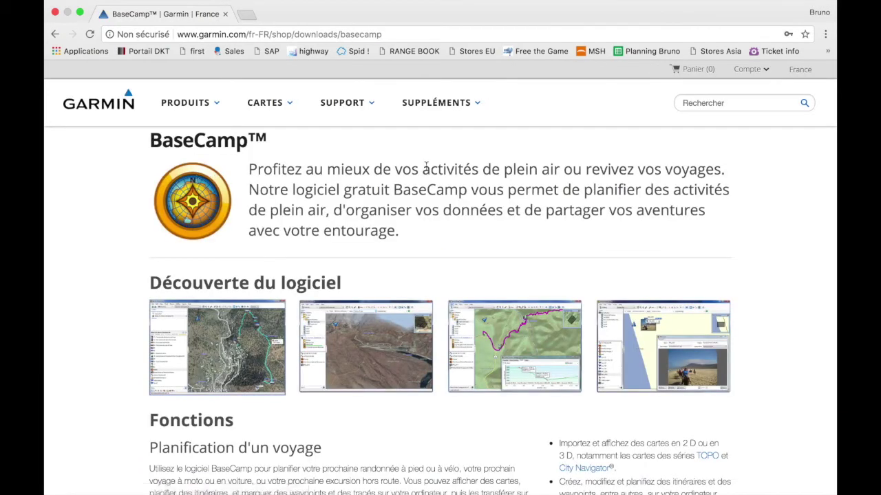
{"action": "scroll", "coordinate": [425, 169], "scroll_direction": "down", "scroll_amount": 10}
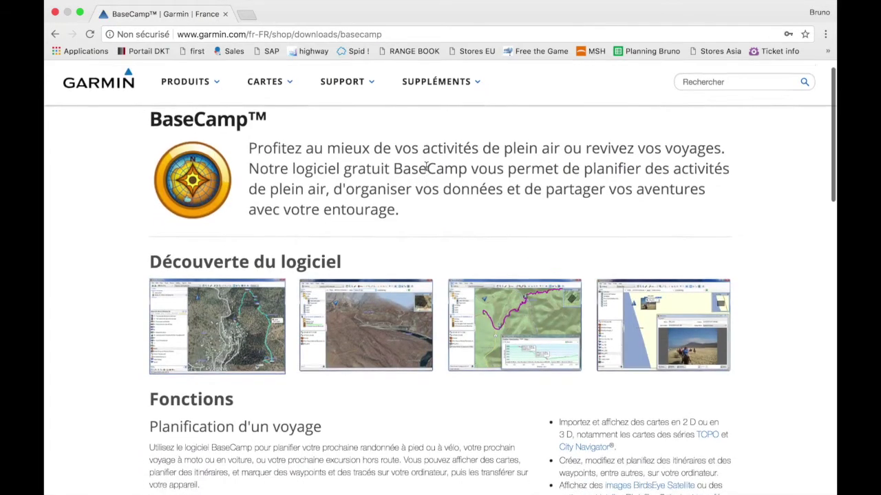
{"action": "scroll", "coordinate": [425, 169], "scroll_direction": "down", "scroll_amount": 5}
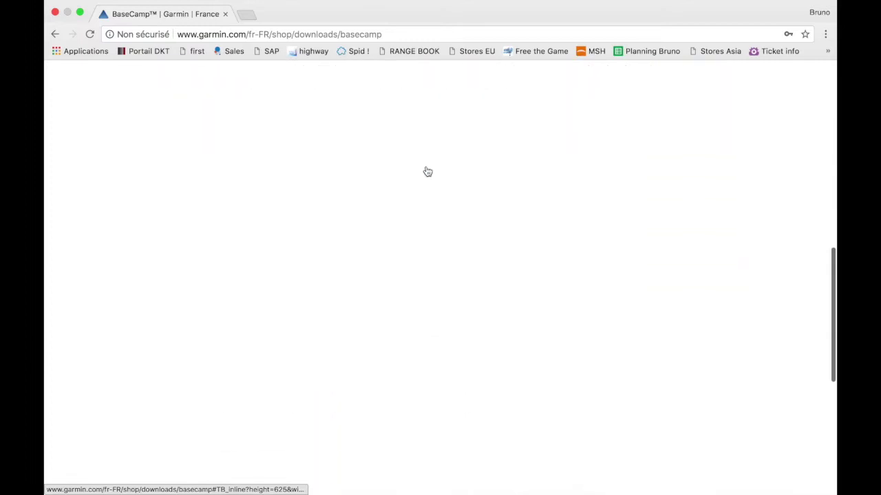
{"action": "scroll", "coordinate": [426, 166], "scroll_direction": "down", "scroll_amount": 2}
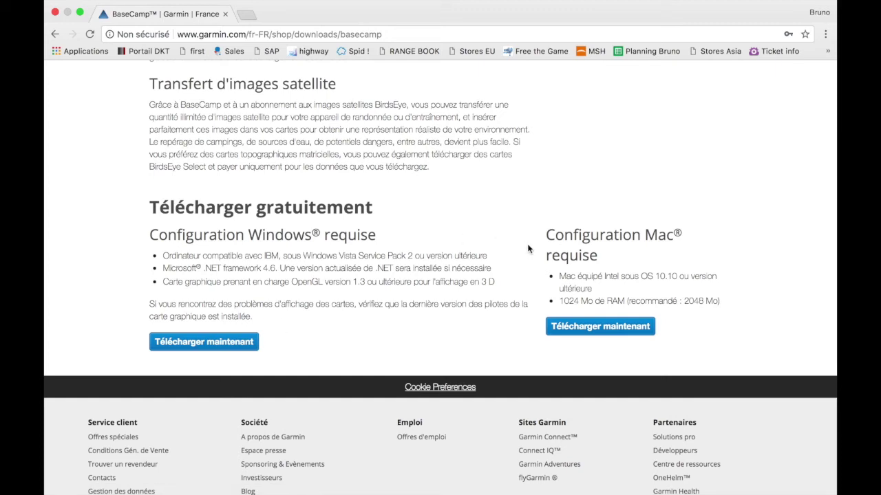
{"action": "left_click", "coordinate": [578, 328]}
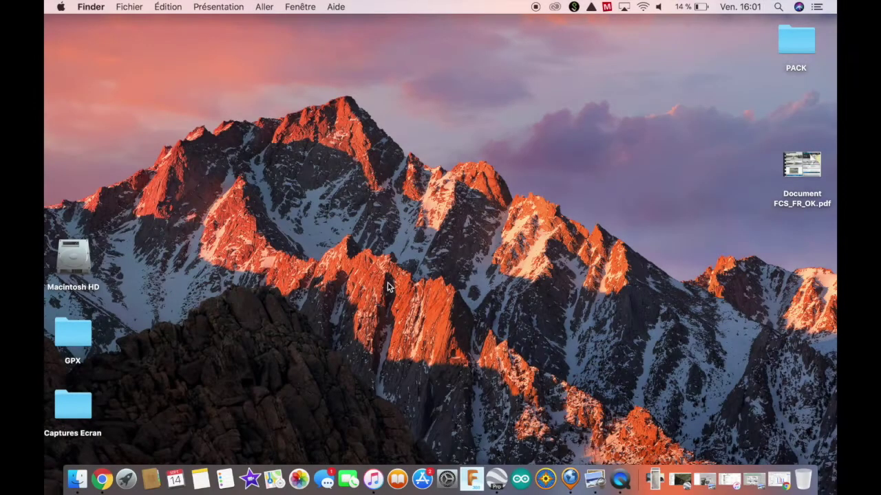
Launch BaseCamp and show the Cluses–Martigny area on Carte globale instead of Freizeitkarte_FRA.
{"action": "left_click", "coordinate": [544, 481]}
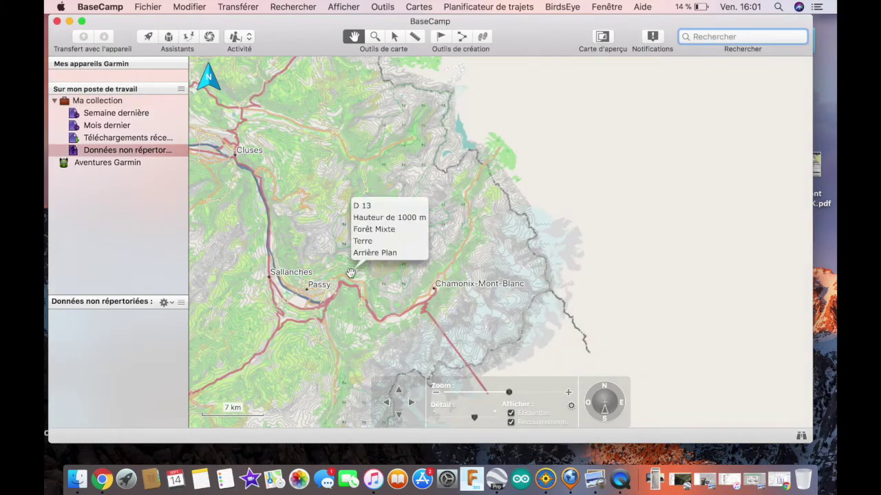
{"action": "left_click", "coordinate": [410, 8]}
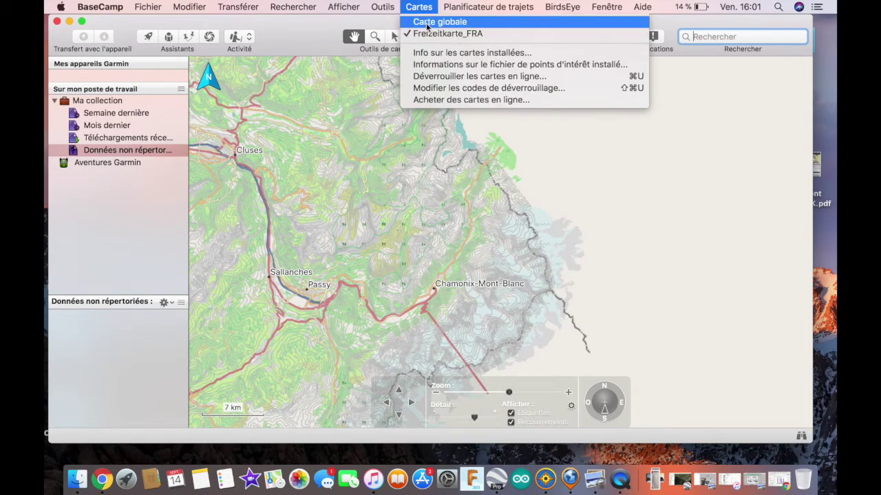
{"action": "left_click", "coordinate": [427, 24]}
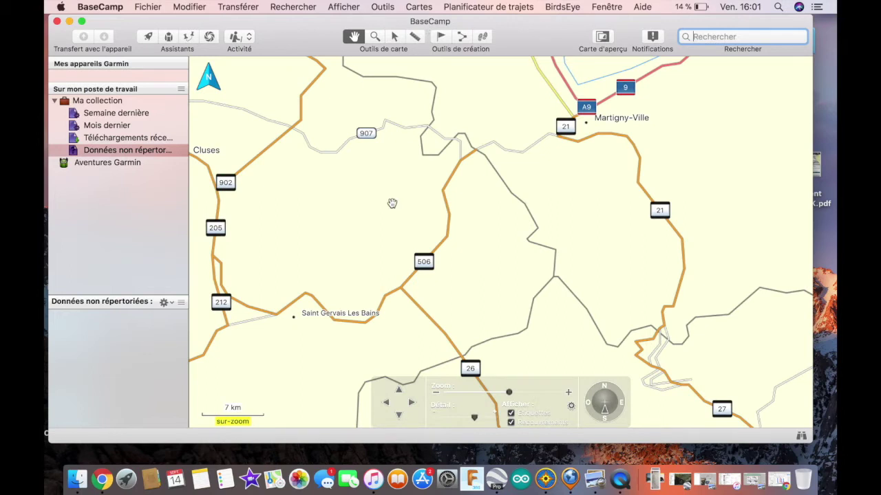
{"action": "scroll", "coordinate": [392, 203], "scroll_direction": "down", "scroll_amount": 5}
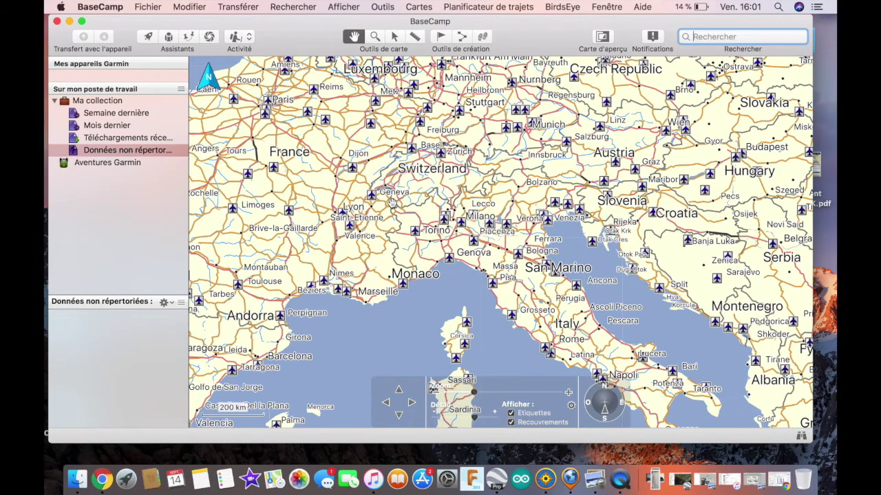
{"action": "scroll", "coordinate": [392, 203], "scroll_direction": "up", "scroll_amount": 5}
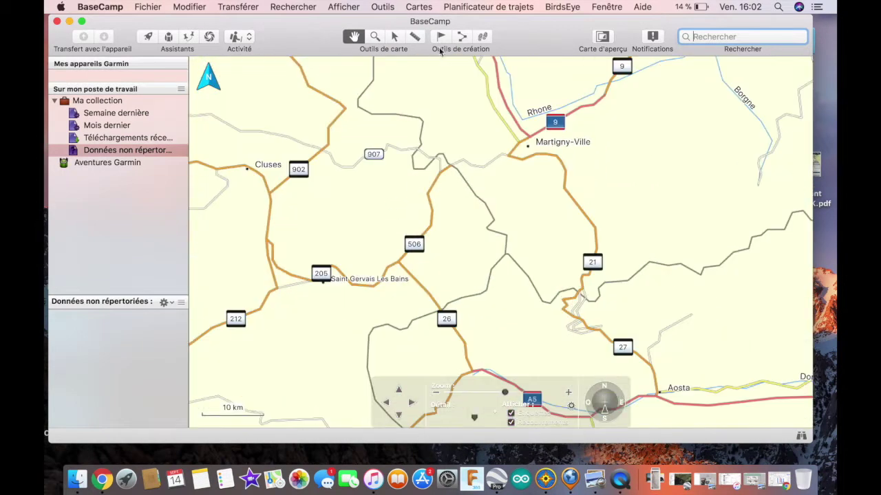
{"action": "left_click", "coordinate": [421, 7]}
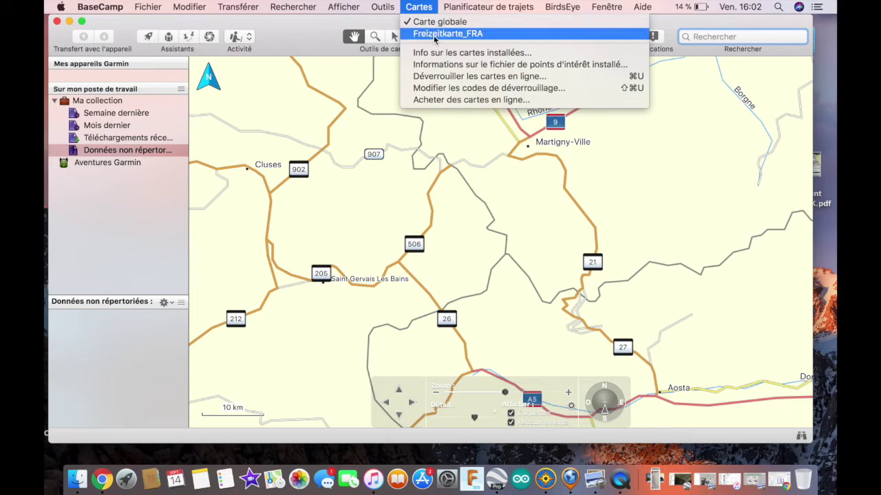
Return to the Freizeitkarte_FRA map, zoomed to 2 km scale over Chamonix-Mont-Blanc.
{"action": "left_click", "coordinate": [434, 34]}
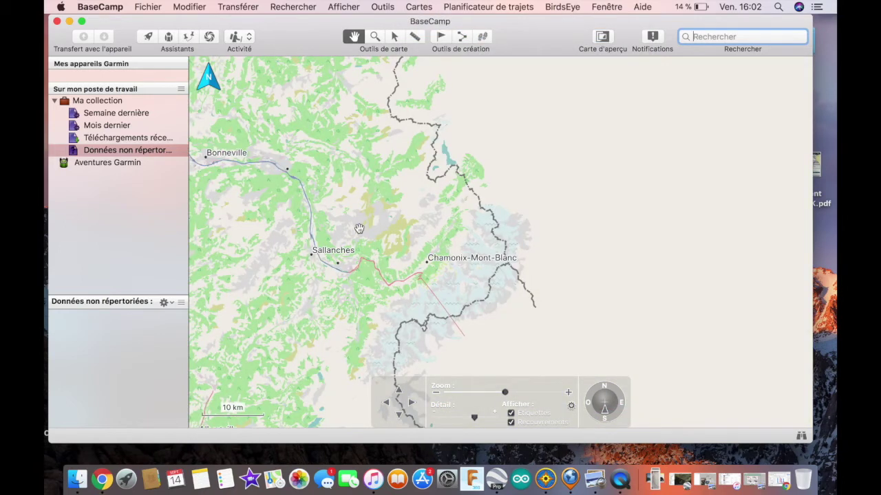
{"action": "scroll", "coordinate": [359, 228], "scroll_direction": "up", "scroll_amount": 5}
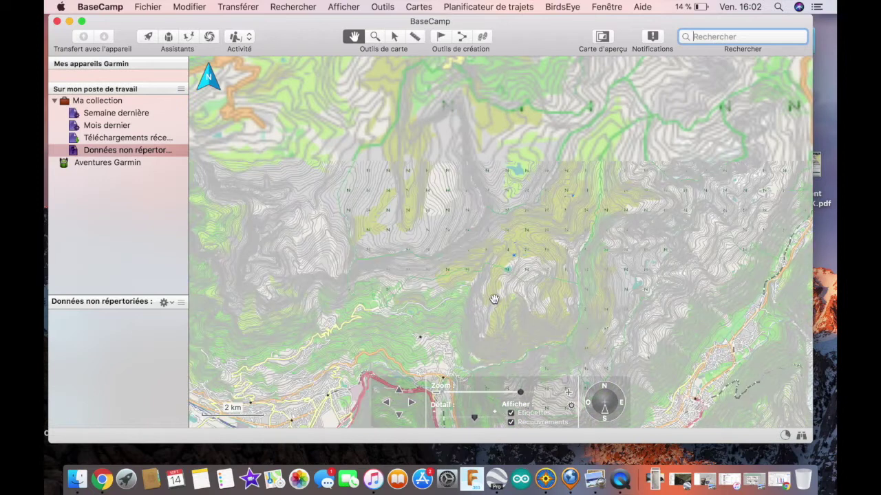
{"action": "left_click_drag", "start_coordinate": [494, 299], "coordinate": [313, 220]}
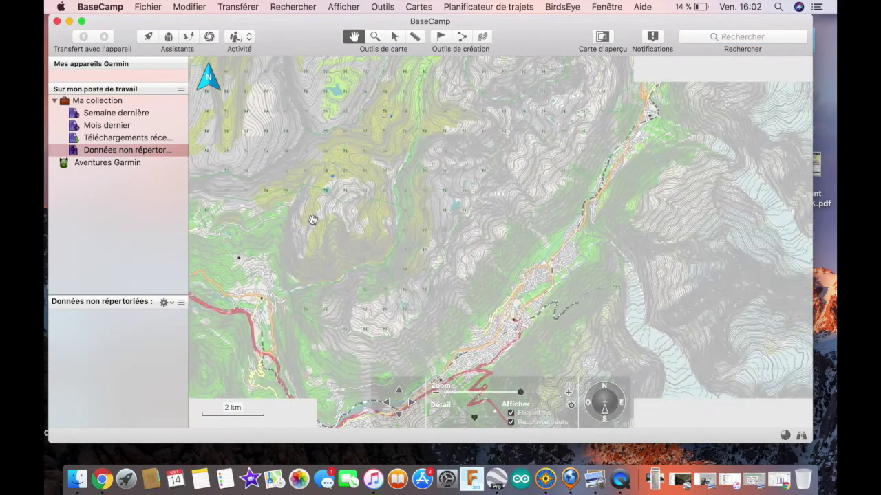
{"action": "mouse_move", "coordinate": [540, 211]}
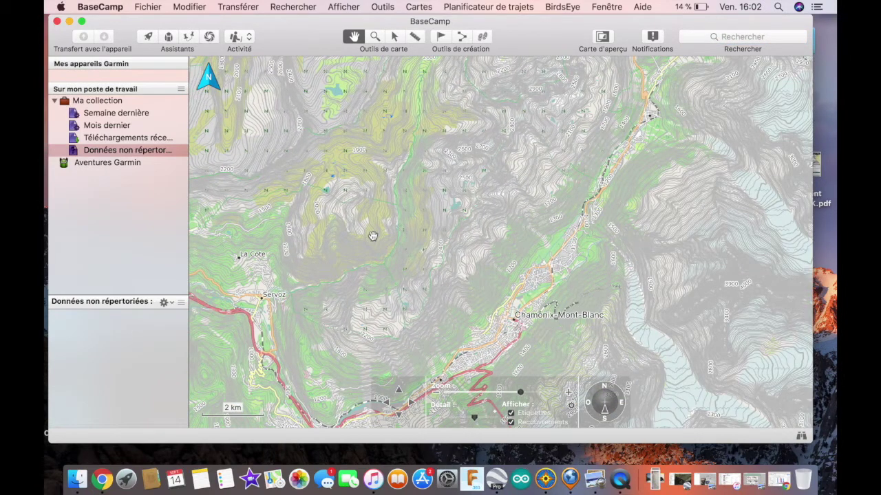
{"action": "mouse_move", "coordinate": [372, 236]}
{"action": "mouse_move", "coordinate": [208, 180]}
{"action": "left_click", "coordinate": [146, 6]}
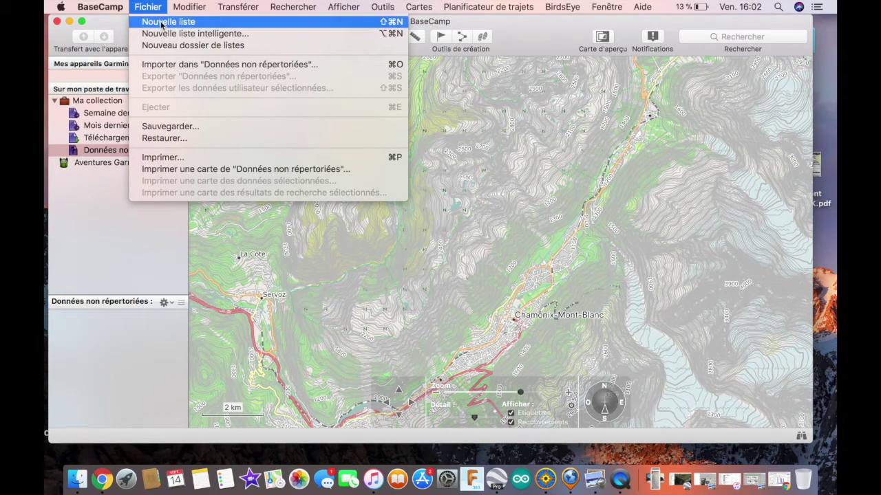
Add an empty list called 'Formation Moniteurs 2018' to Ma collection.
{"action": "left_click", "coordinate": [162, 23]}
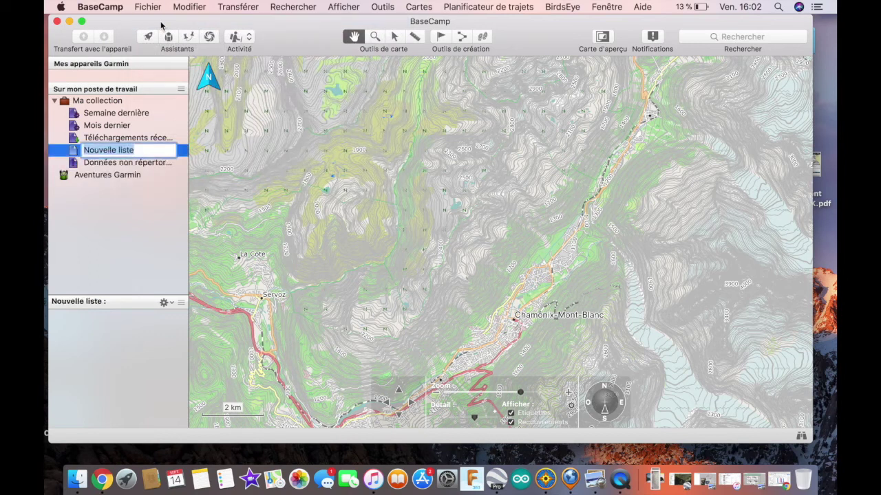
{"action": "type", "text": "Formation Moniteurs"}
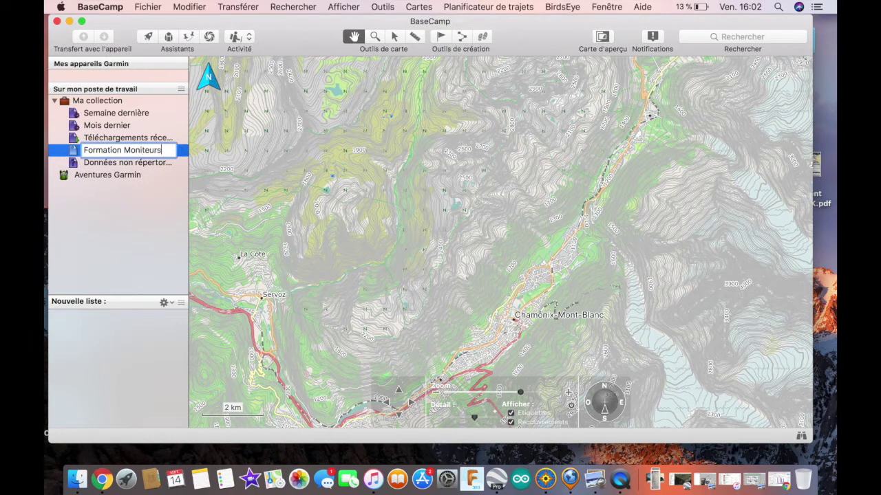
{"action": "type", "text": " 2018"}
{"action": "key", "text": "Return"}
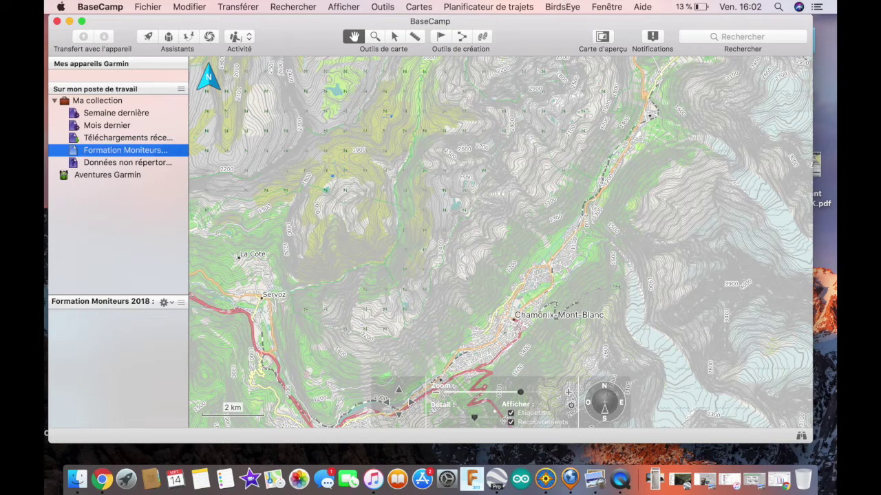
Import 'test GPS Day1.gpx' from the Bureau GPX folder into Formation Moniteurs 2018.
{"action": "left_click", "coordinate": [147, 9]}
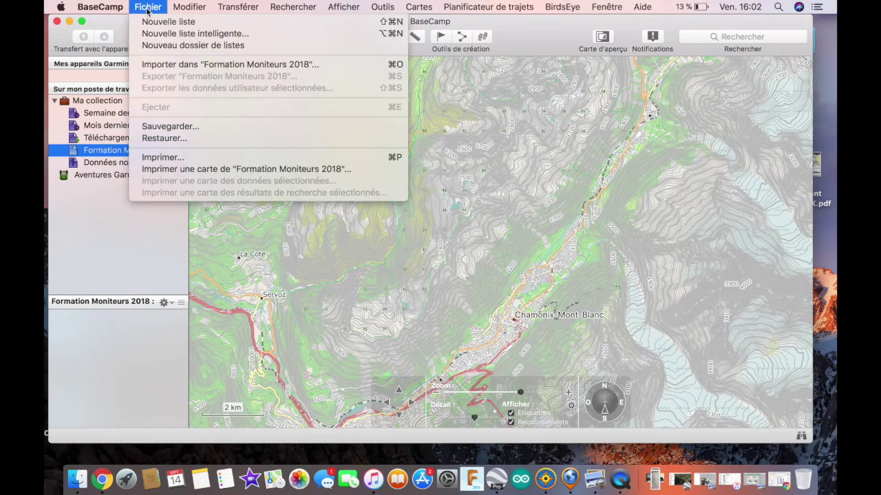
{"action": "left_click", "coordinate": [155, 65]}
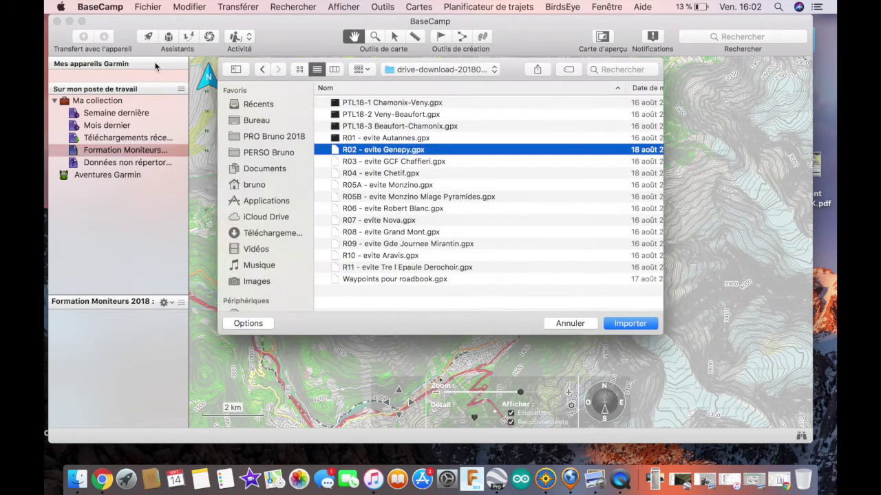
{"action": "left_click", "coordinate": [256, 138]}
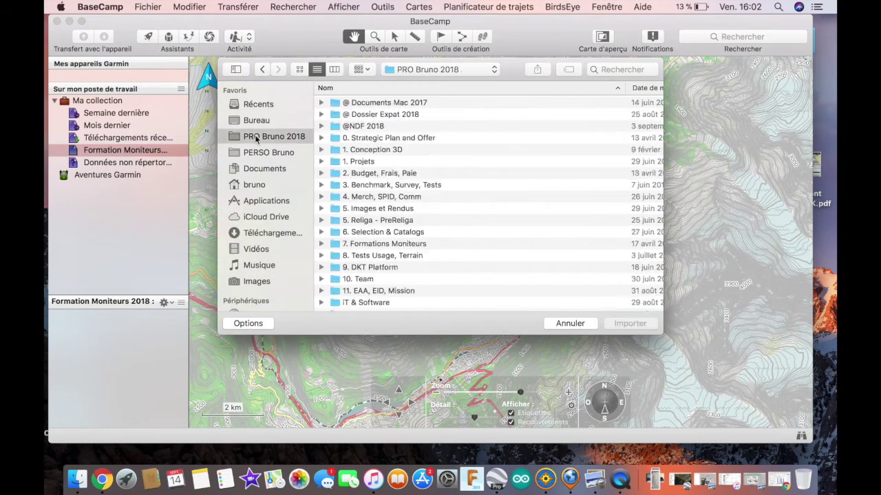
{"action": "left_click", "coordinate": [256, 124]}
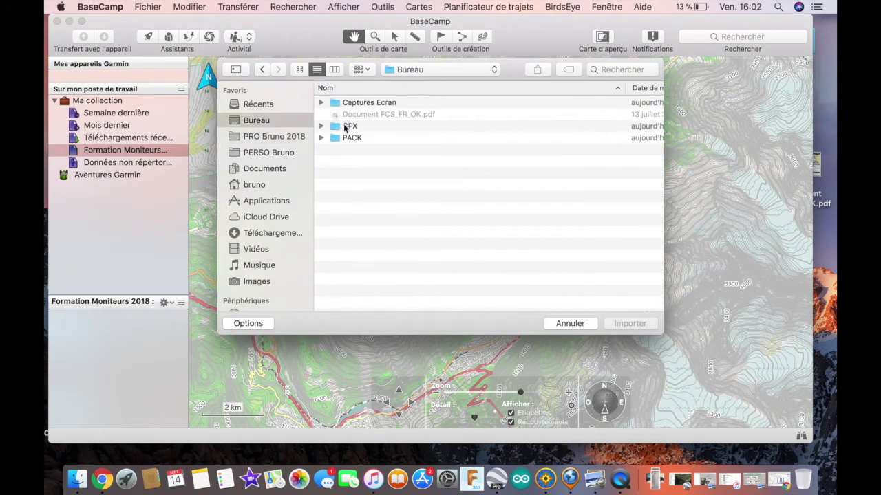
{"action": "left_click", "coordinate": [346, 128]}
{"action": "double_click", "coordinate": [344, 126]}
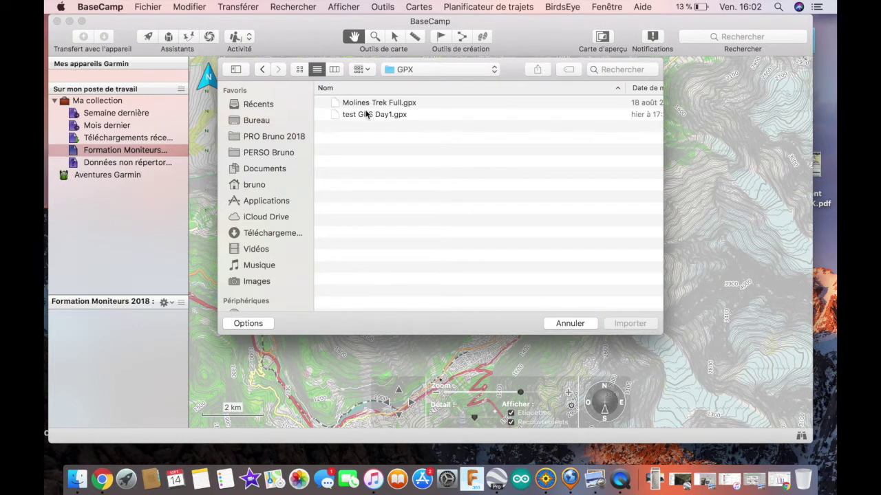
{"action": "left_click", "coordinate": [365, 116]}
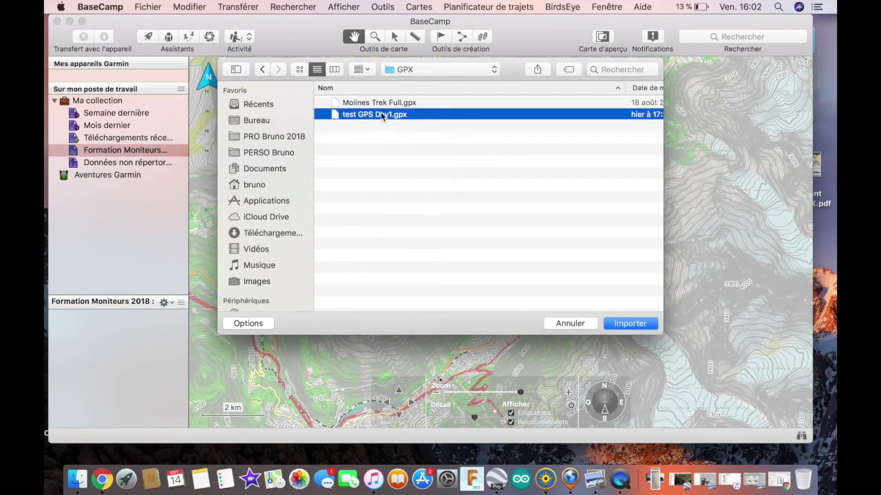
{"action": "left_click", "coordinate": [623, 329]}
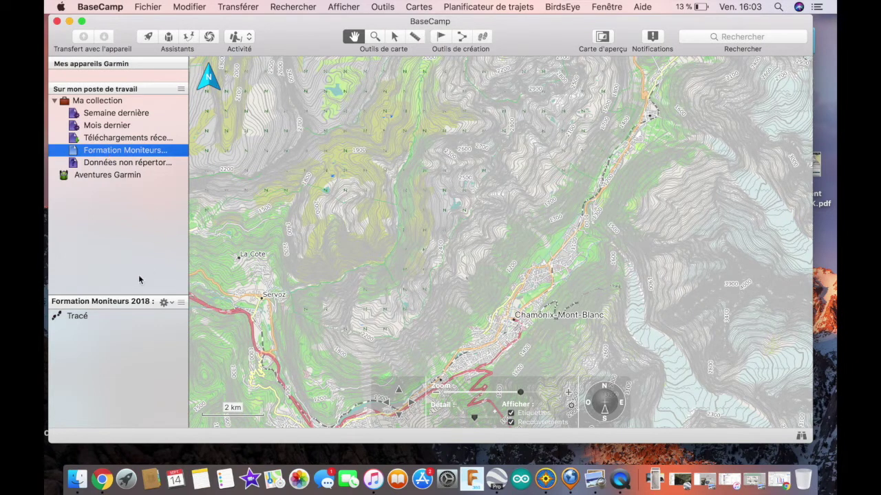
Rename the 'Tracé' track to 'GPX test GPS Day1'.
{"action": "right_click", "coordinate": [81, 319]}
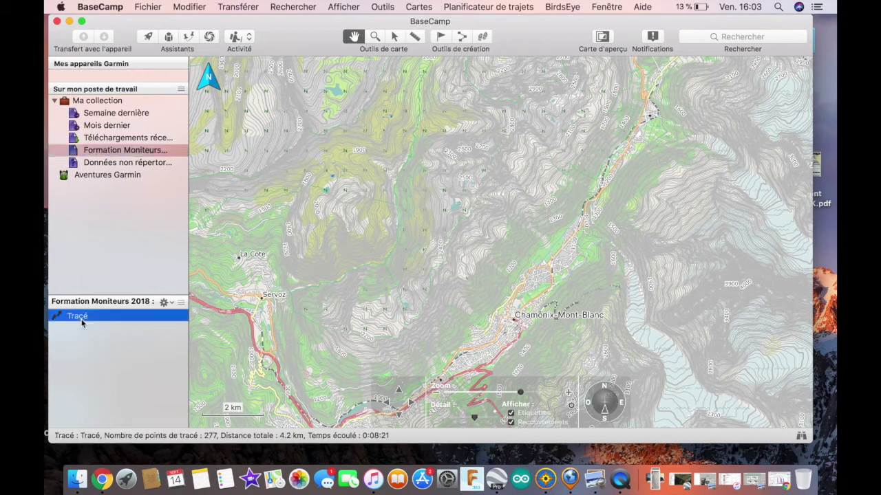
{"action": "left_click", "coordinate": [122, 220]}
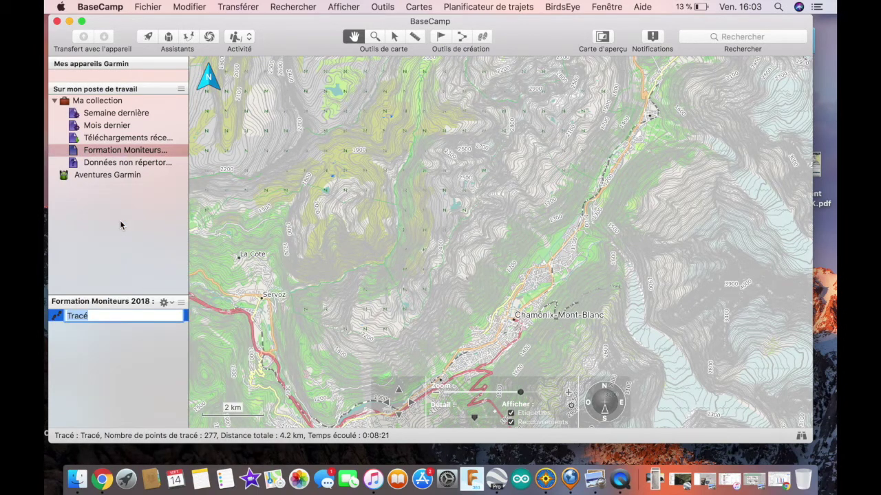
{"action": "type", "text": "GPX test GPS Day1"}
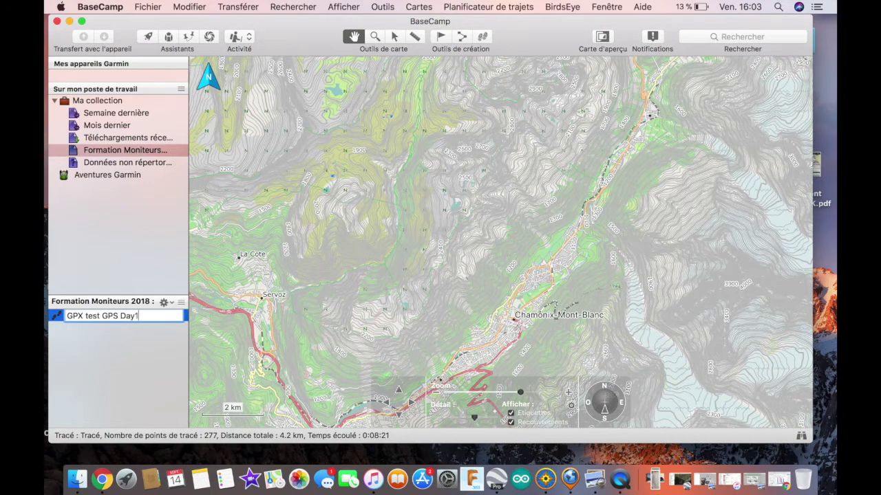
{"action": "key", "text": "Return"}
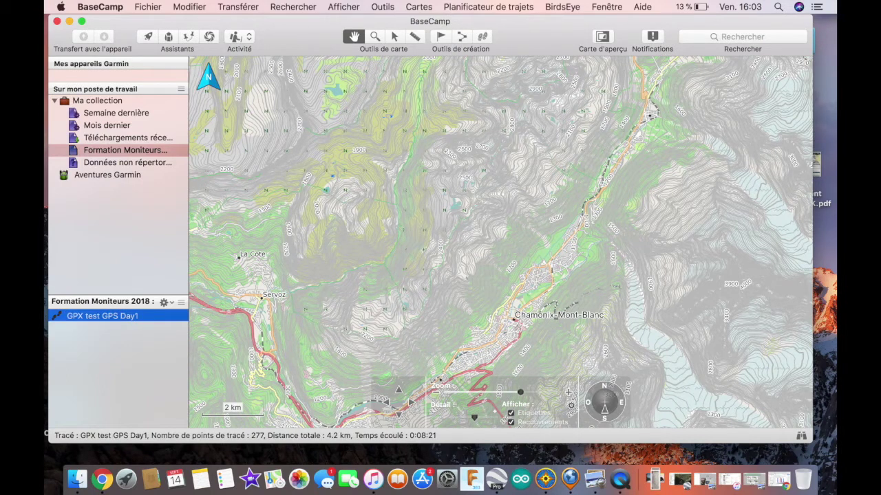
Set the GPX test GPS Day1 track's Couleur to Magenta in its information window.
{"action": "double_click", "coordinate": [95, 317]}
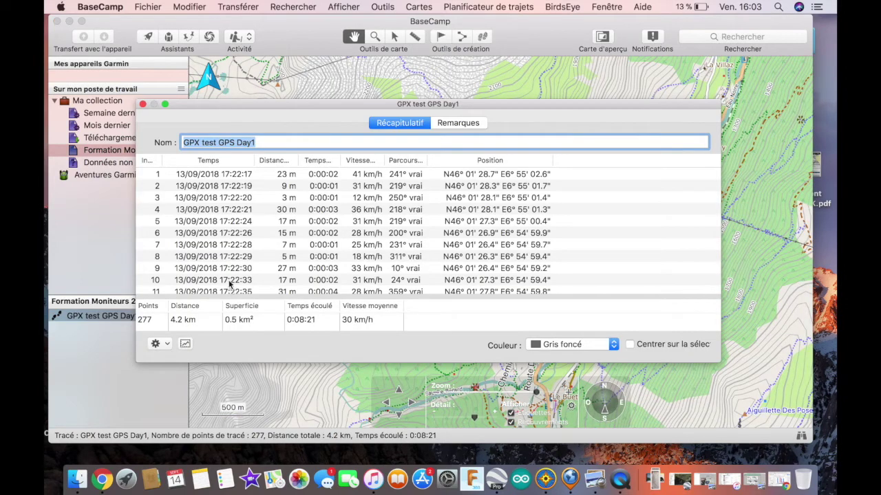
{"action": "left_click", "coordinate": [143, 104]}
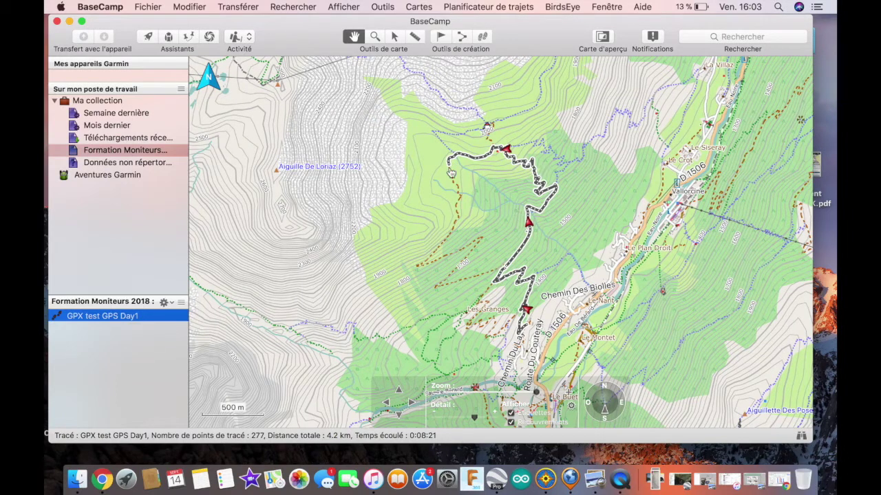
{"action": "right_click", "coordinate": [112, 319]}
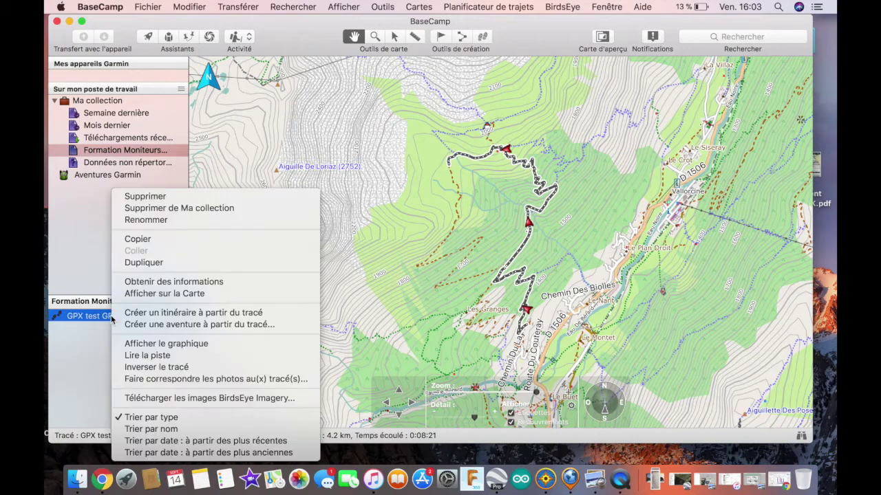
{"action": "left_click", "coordinate": [154, 285]}
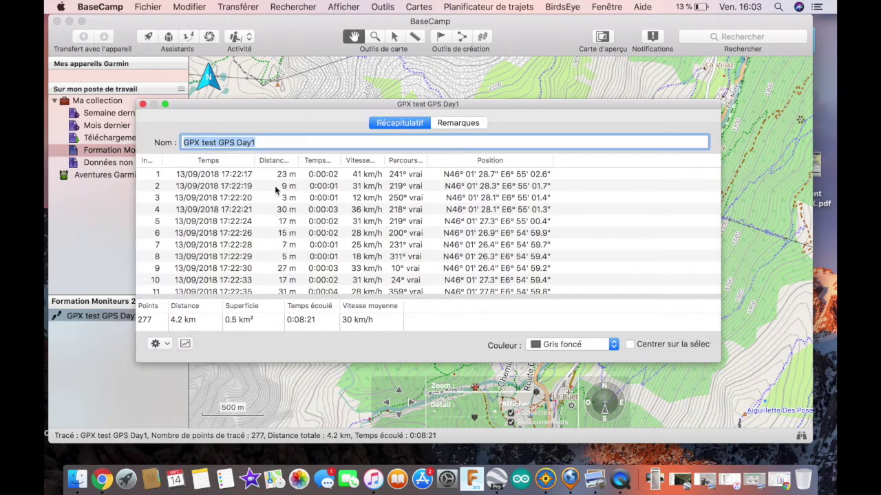
{"action": "left_click", "coordinate": [546, 344]}
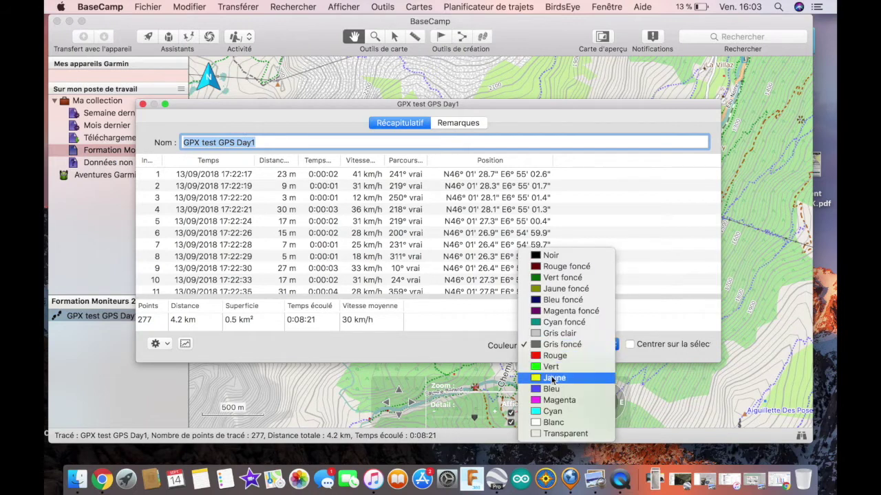
{"action": "left_click", "coordinate": [553, 400]}
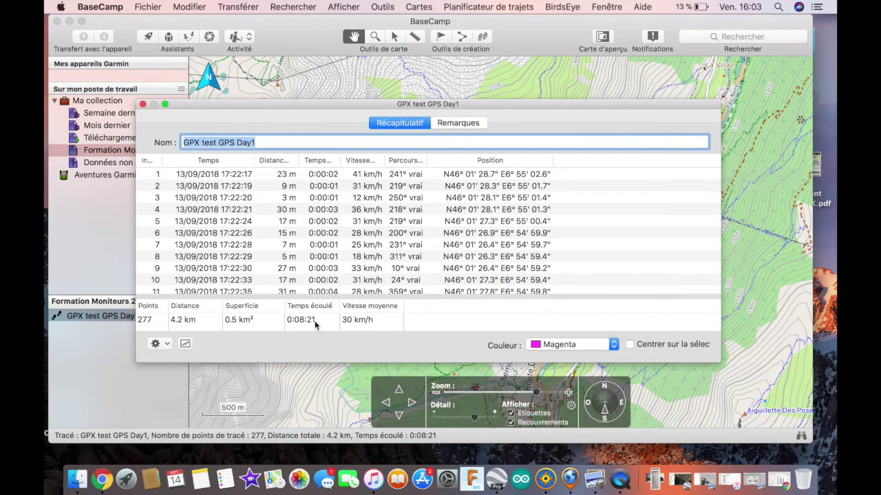
{"action": "left_click", "coordinate": [143, 105]}
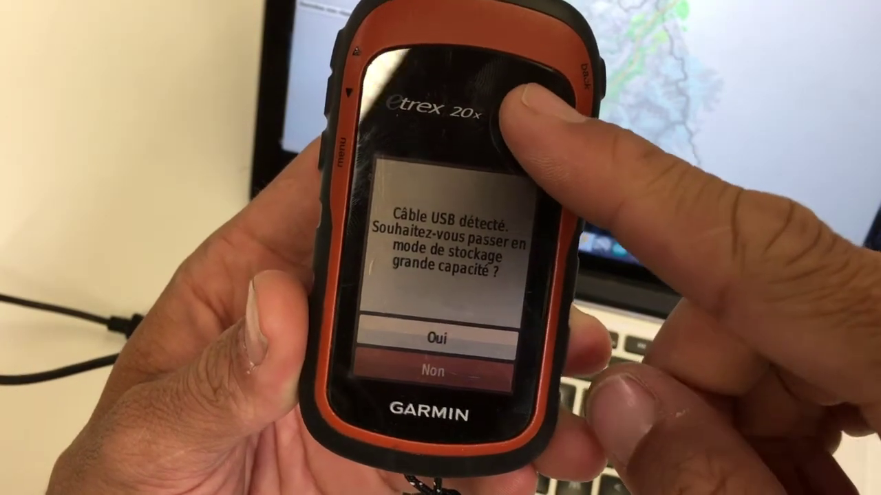
Answer Non to the eTrex 20x mass-storage prompt.
{"action": "key", "text": "Down"}
{"action": "key", "text": "Return"}
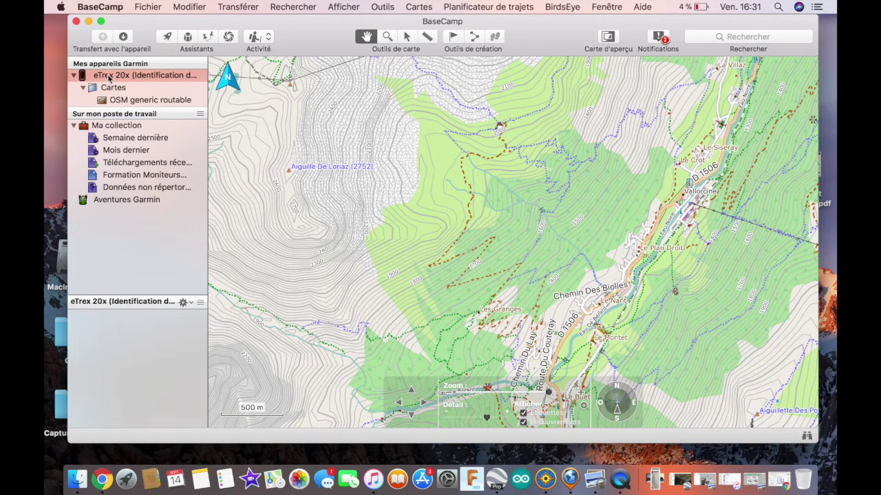
Send GPX test GPS Day1 to the eTrex 20x via Envoyer à l'appareil, then close Transfert terminé.
{"action": "left_click", "coordinate": [119, 176]}
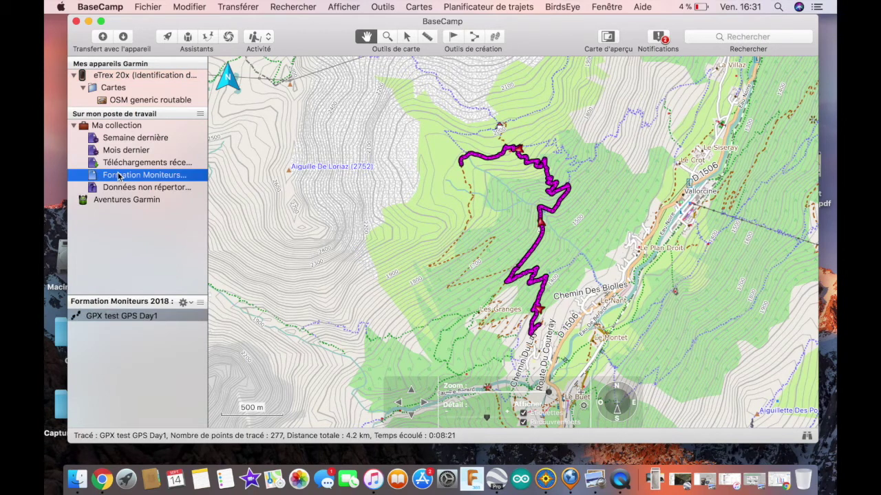
{"action": "left_click", "coordinate": [119, 317]}
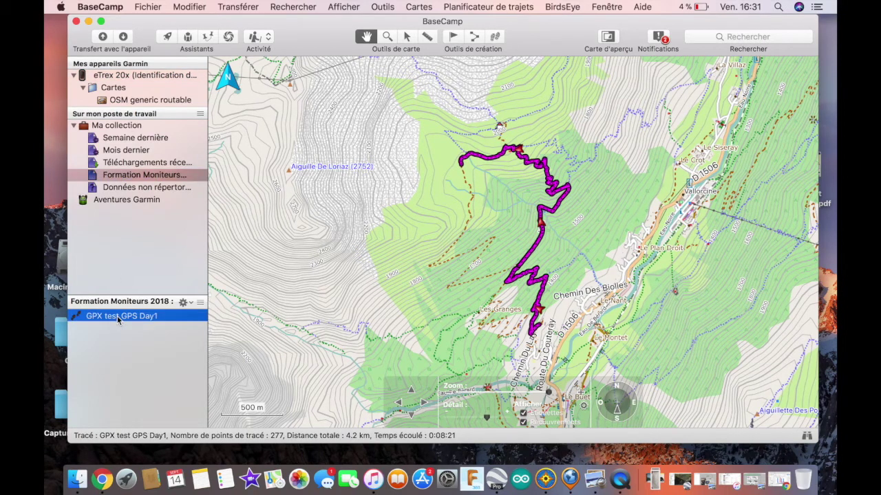
{"action": "right_click", "coordinate": [118, 319]}
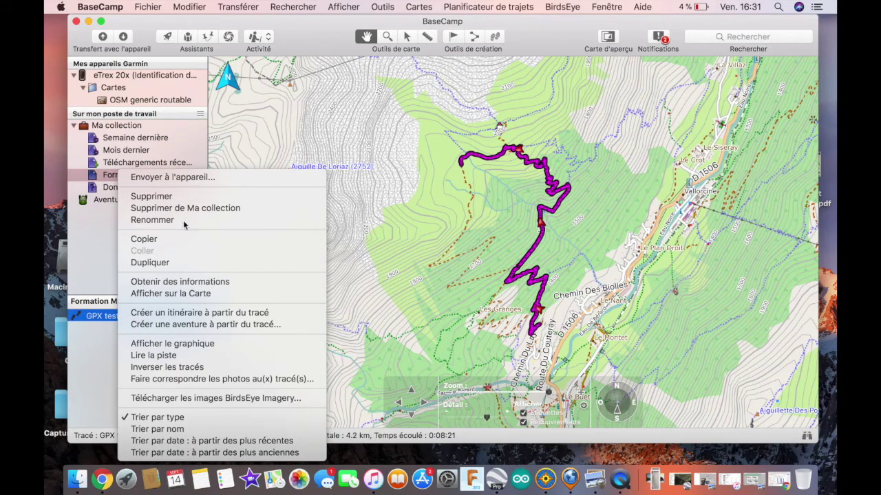
{"action": "left_click", "coordinate": [173, 180]}
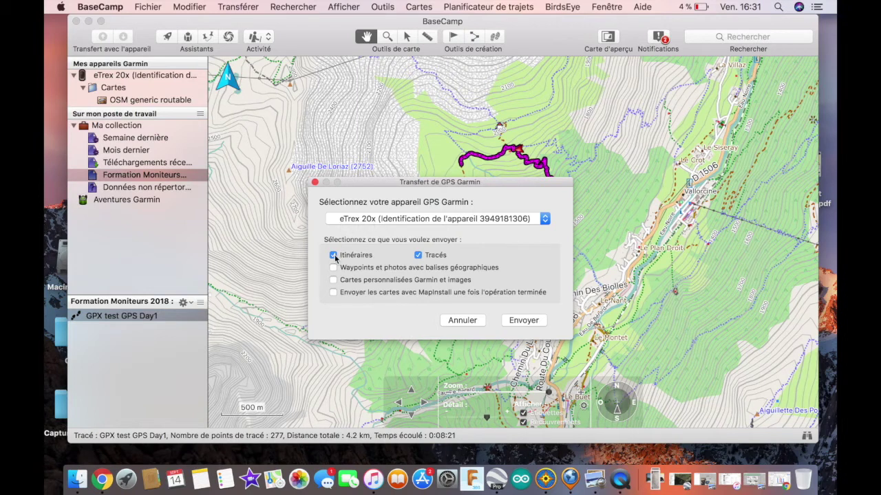
{"action": "left_click", "coordinate": [523, 321]}
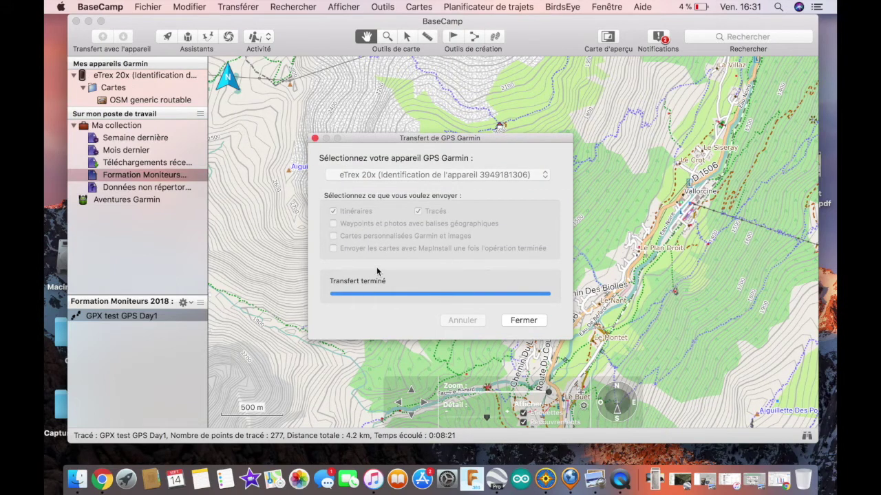
{"action": "left_click", "coordinate": [523, 320]}
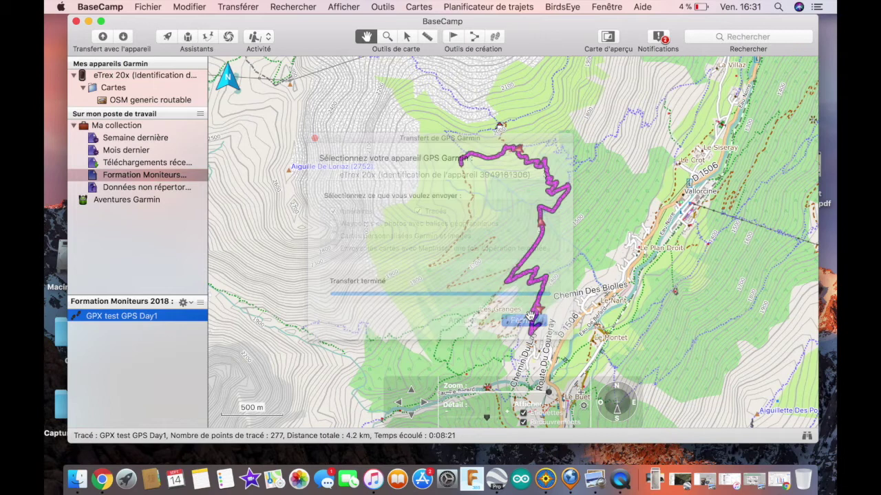
Safely eject the eTrex 20x from Mes appareils Garmin using Ejecter.
{"action": "left_click", "coordinate": [117, 78]}
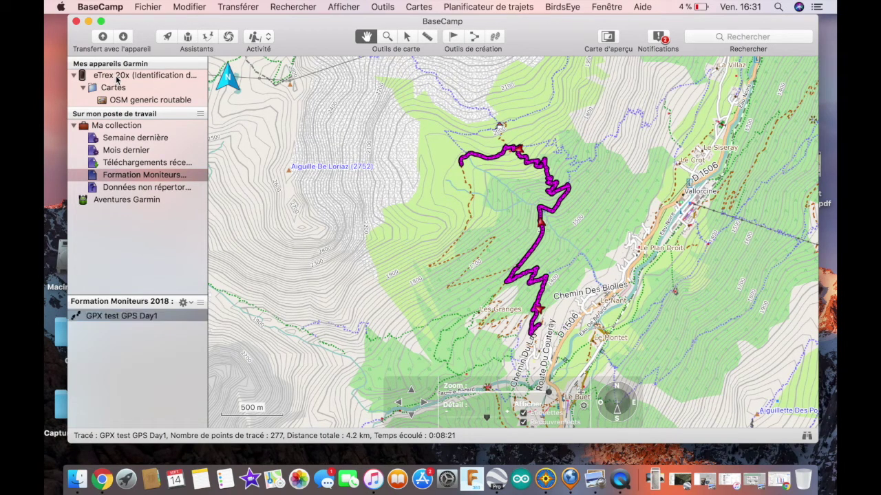
{"action": "right_click", "coordinate": [117, 79]}
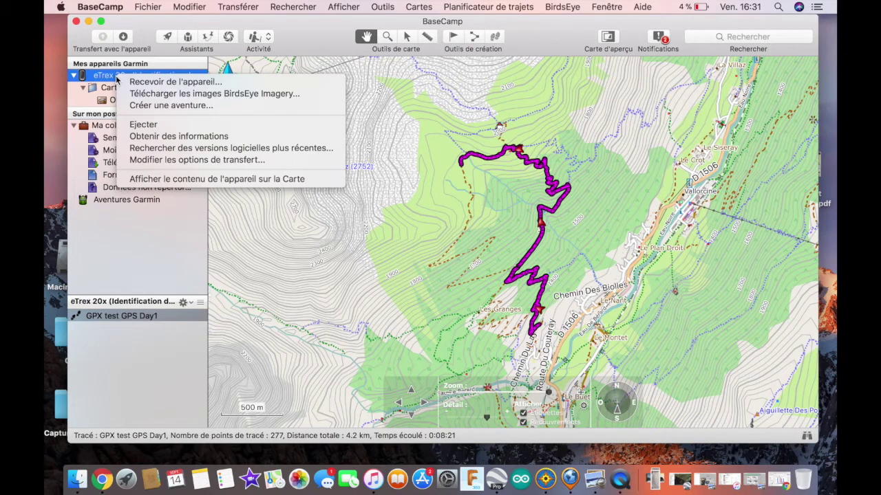
{"action": "left_click", "coordinate": [145, 128]}
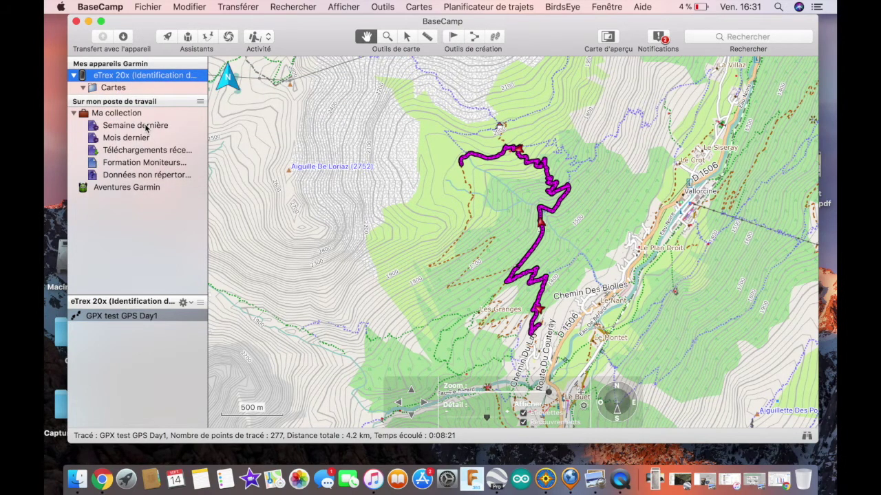